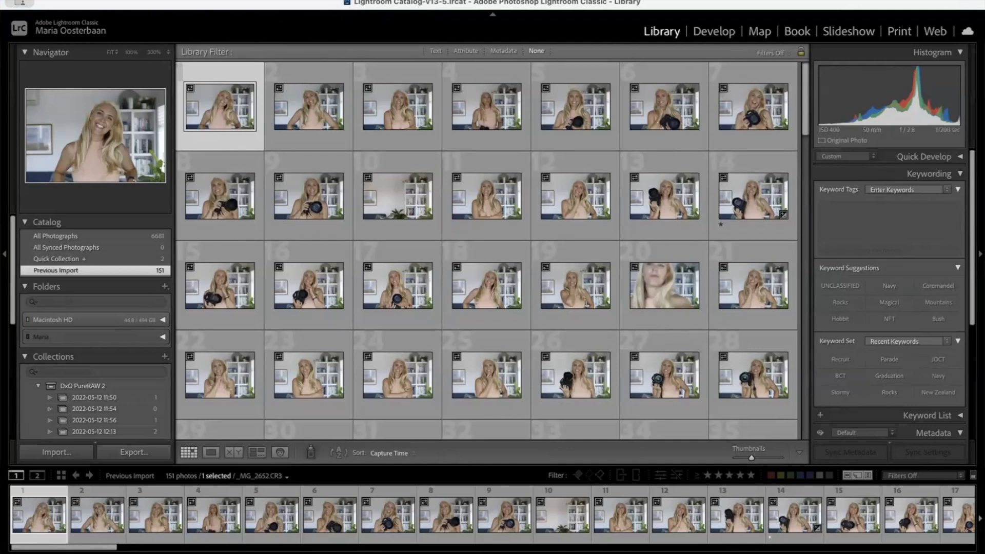
{"action": "left_click", "coordinate": [114, 1]}
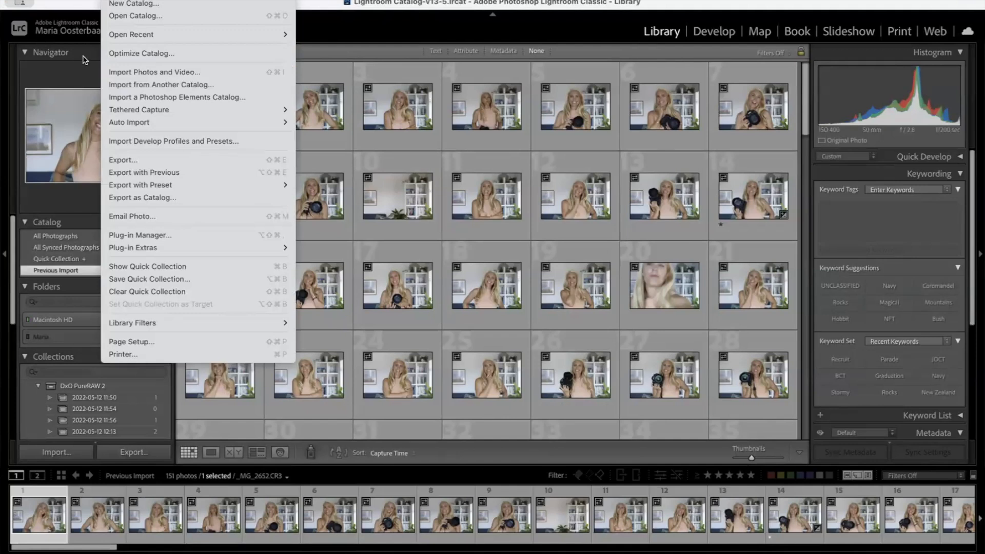
{"action": "left_click", "coordinate": [78, 76]}
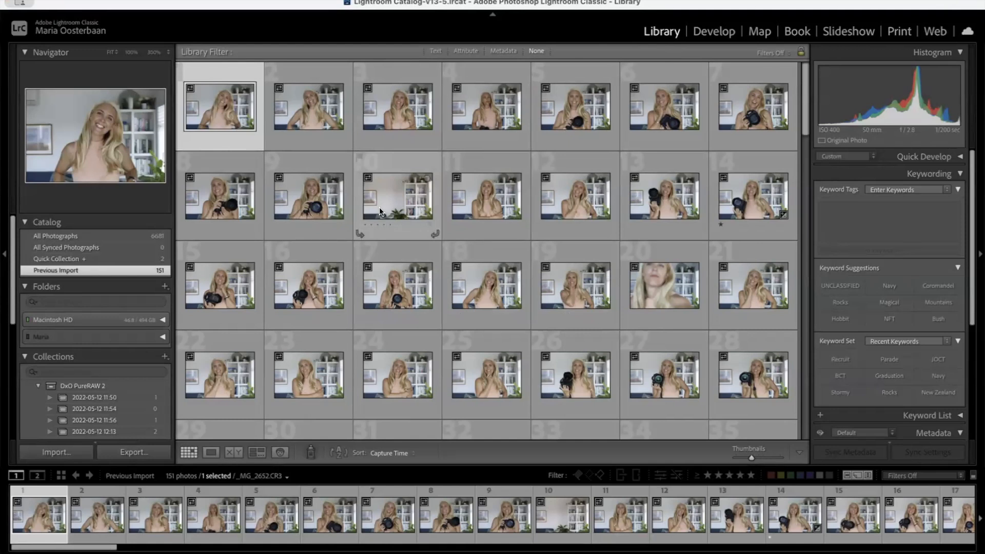
Select all photos of the previous import and open them in the Print module.
{"action": "scroll", "coordinate": [489, 246], "scroll_direction": "down", "scroll_amount": 10}
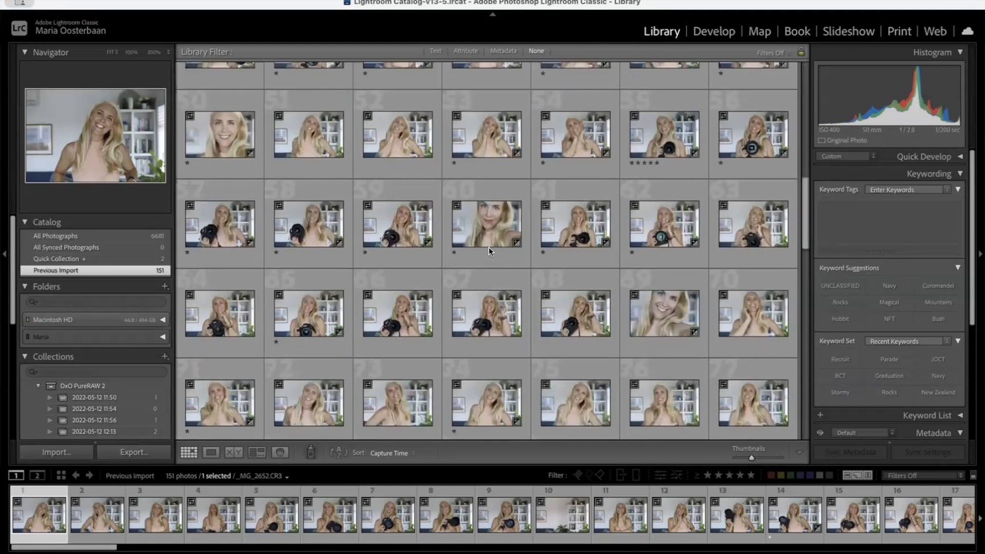
{"action": "scroll", "coordinate": [489, 247], "scroll_direction": "down", "scroll_amount": 15}
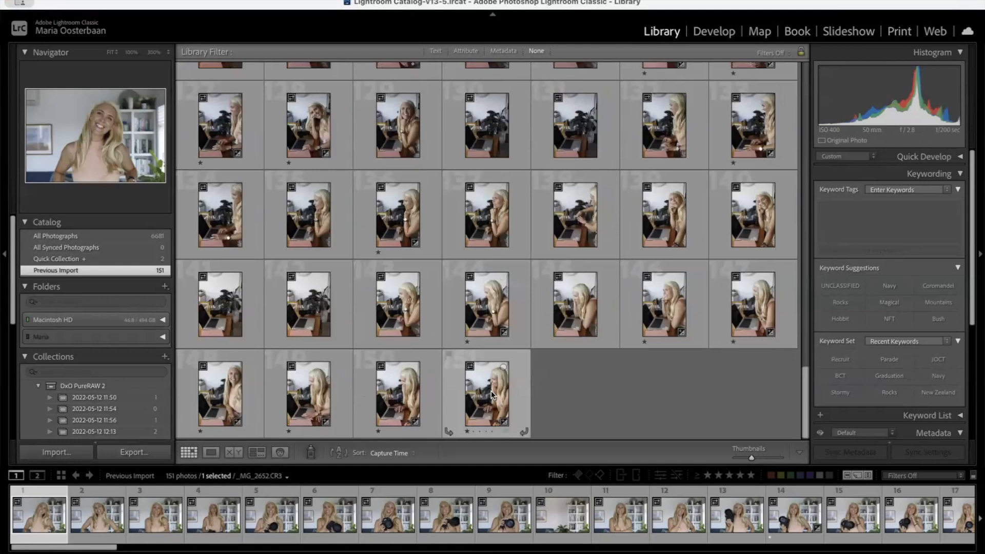
{"action": "key", "text": "super+a"}
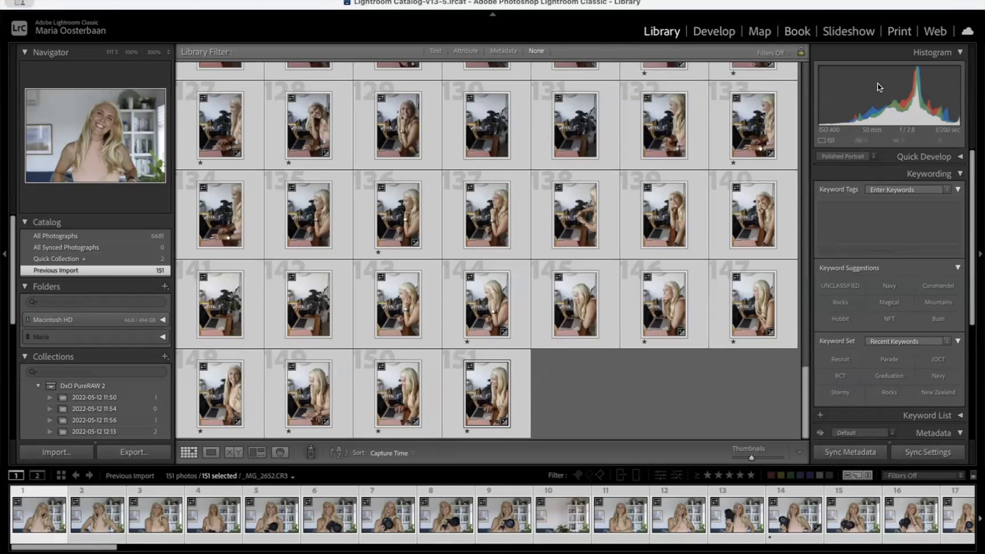
{"action": "left_click", "coordinate": [899, 31]}
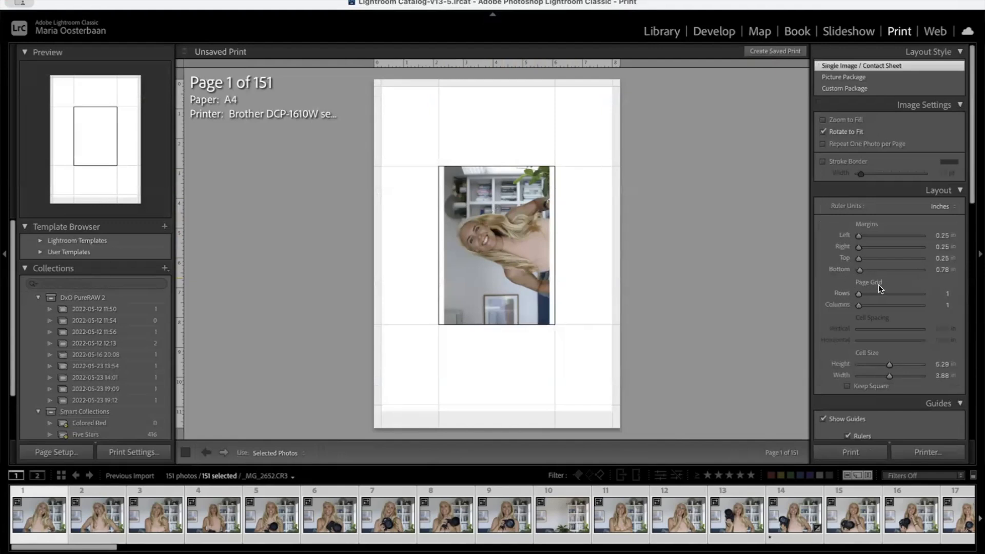
Set the page grid to 5 rows and 3 columns, after trying 4 columns with Rotate to Fit off and on.
{"action": "mouse_move", "coordinate": [857, 293]}
{"action": "left_mouse_down"}
{"action": "mouse_move", "coordinate": [876, 293]}
{"action": "mouse_move", "coordinate": [867, 310]}
{"action": "left_mouse_up"}
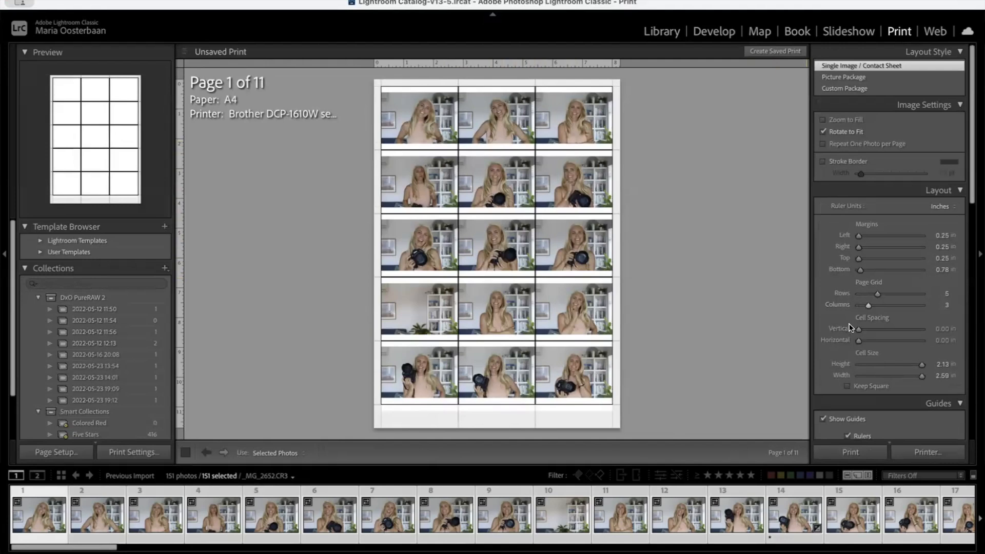
{"action": "left_click_drag", "start_coordinate": [867, 304], "coordinate": [870, 304]}
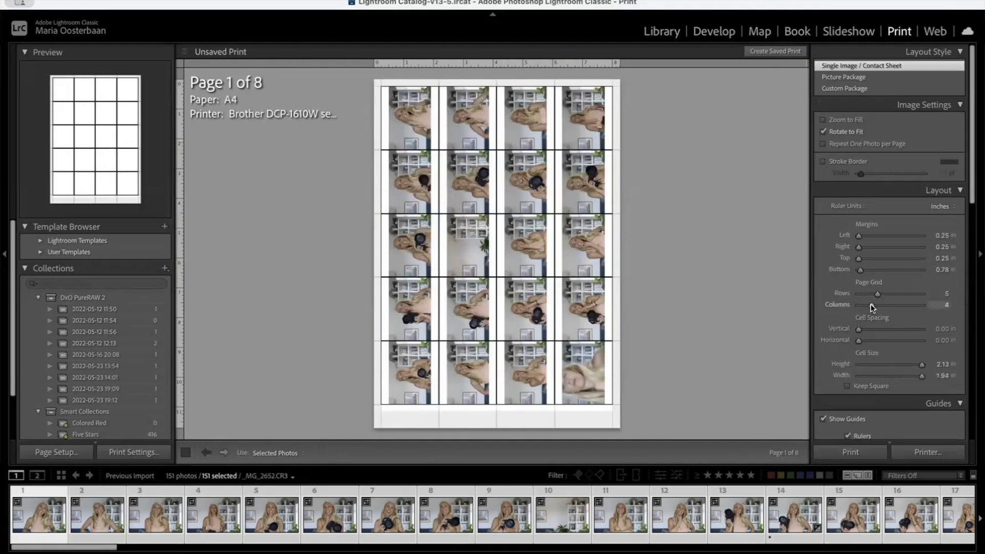
{"action": "left_click", "coordinate": [823, 132]}
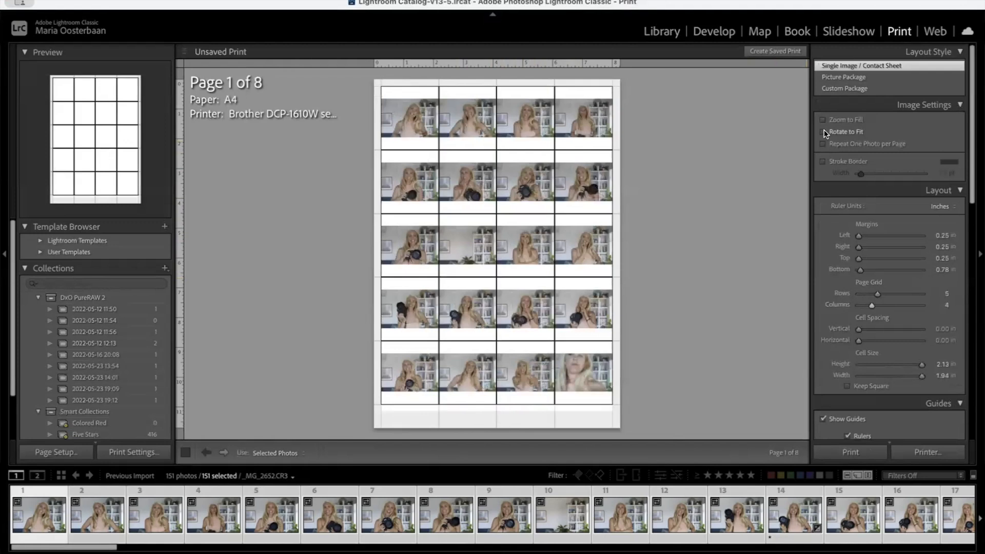
{"action": "left_click", "coordinate": [824, 133]}
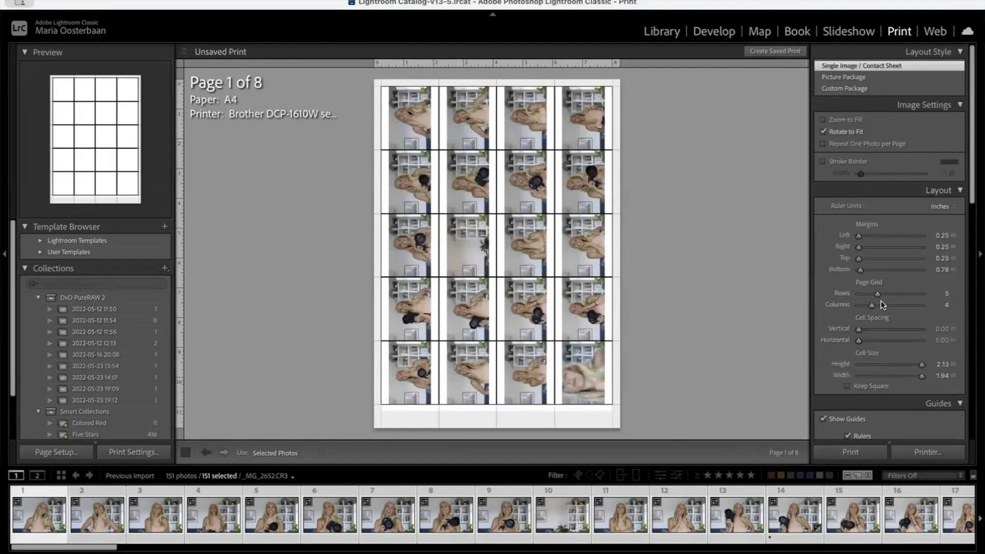
{"action": "left_click_drag", "start_coordinate": [873, 308], "coordinate": [870, 308]}
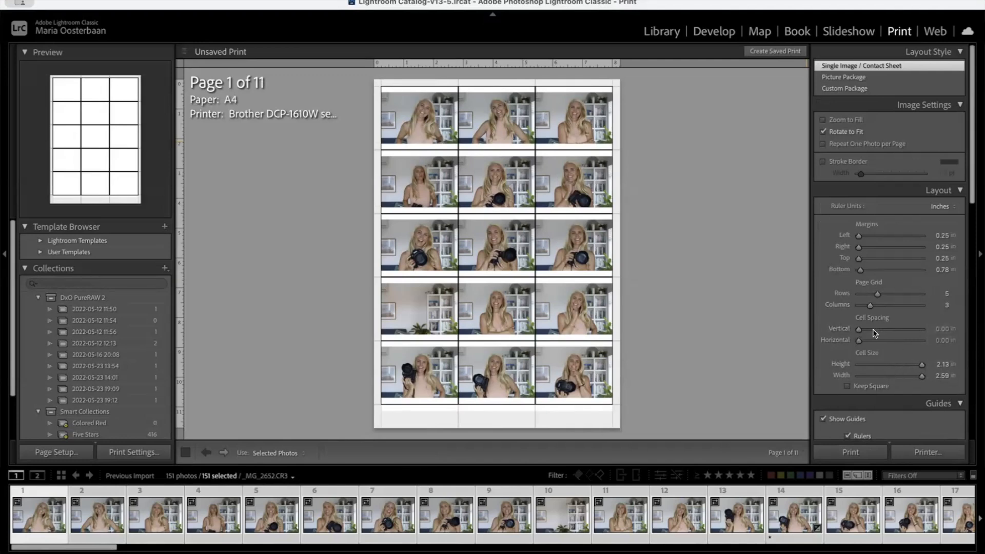
Review the Guides, Page and Print Job settings of the contact sheet.
{"action": "scroll", "coordinate": [872, 374], "scroll_direction": "down", "scroll_amount": 5}
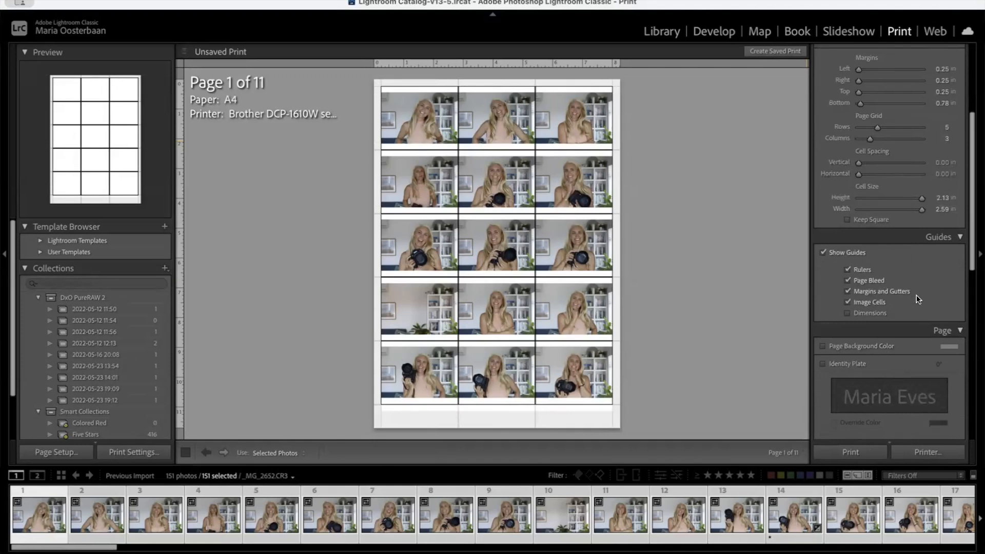
{"action": "scroll", "coordinate": [900, 289], "scroll_direction": "down", "scroll_amount": 5}
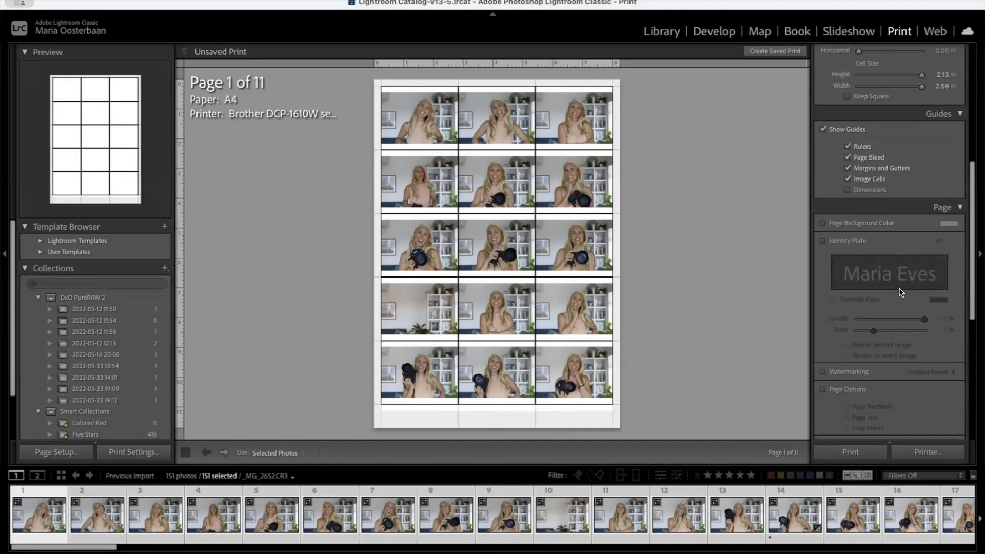
{"action": "scroll", "coordinate": [901, 293], "scroll_direction": "down", "scroll_amount": 2}
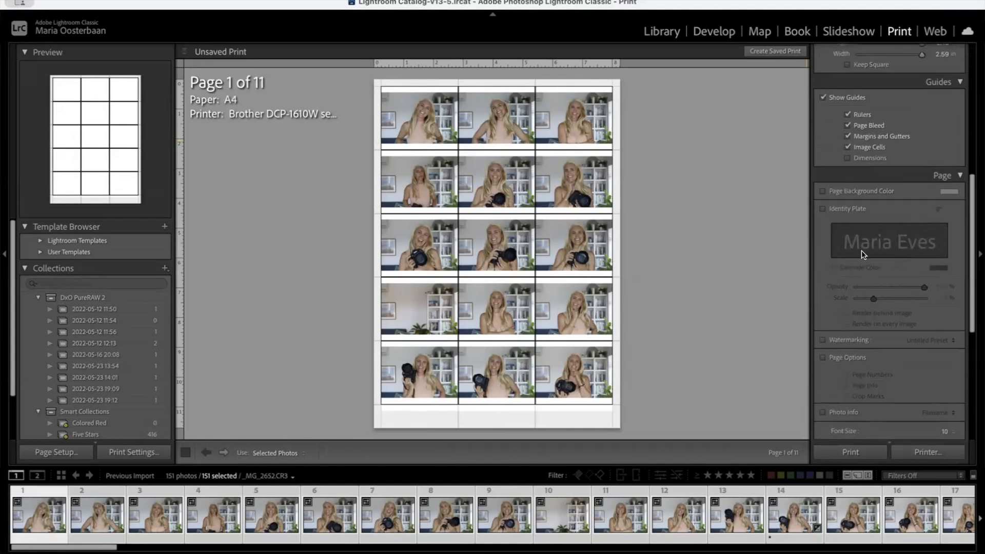
{"action": "scroll", "coordinate": [891, 245], "scroll_direction": "down", "scroll_amount": 1}
{"action": "scroll", "coordinate": [893, 248], "scroll_direction": "up", "scroll_amount": 1}
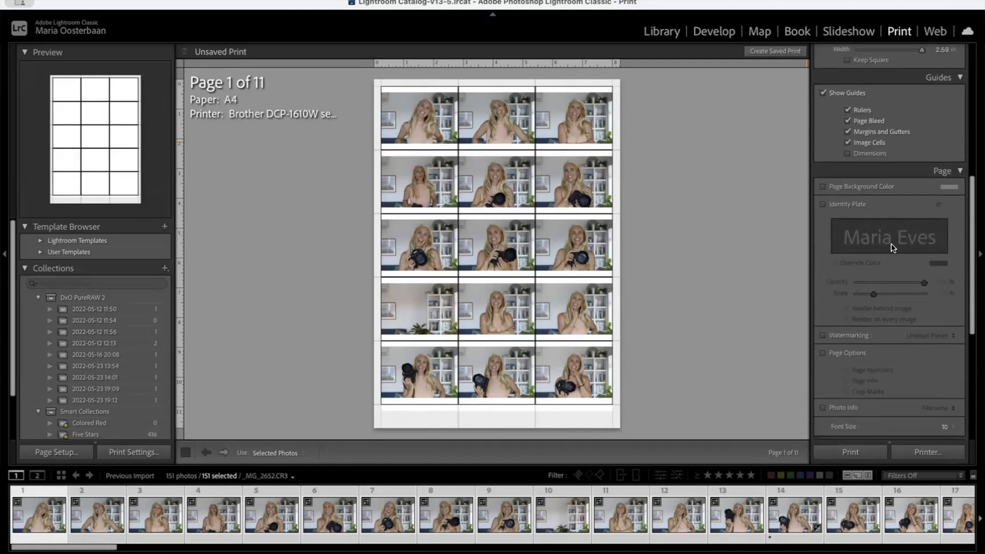
{"action": "scroll", "coordinate": [891, 248], "scroll_direction": "down", "scroll_amount": 5}
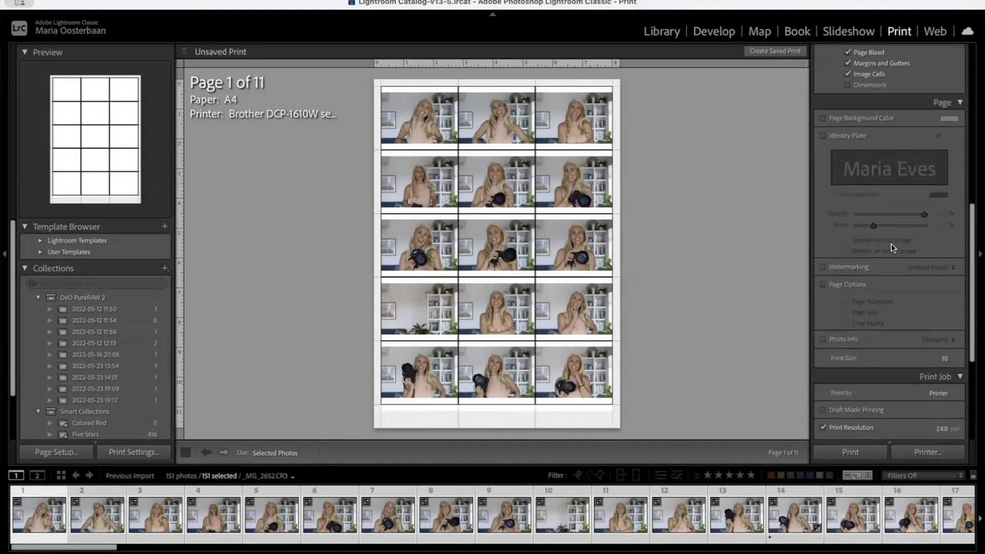
{"action": "scroll", "coordinate": [892, 248], "scroll_direction": "down", "scroll_amount": 2}
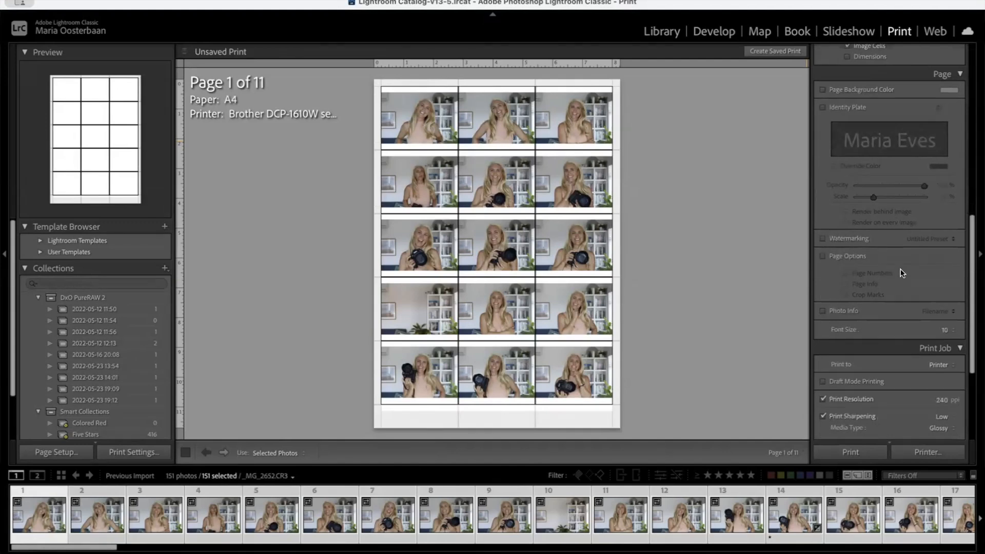
{"action": "scroll", "coordinate": [902, 272], "scroll_direction": "down", "scroll_amount": 10}
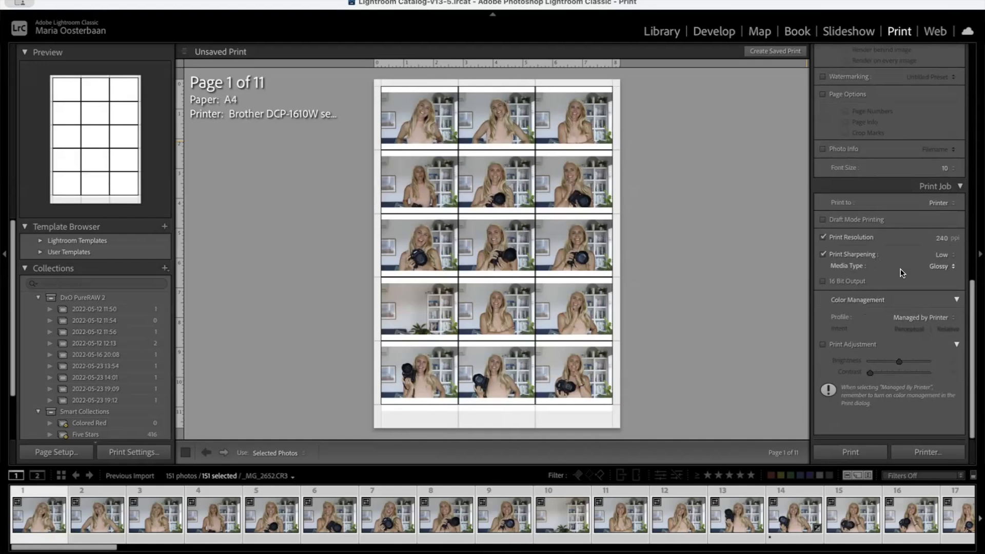
Enable Photo Info showing the filename under each photo and turn off Print Sharpening.
{"action": "scroll", "coordinate": [902, 273], "scroll_direction": "up", "scroll_amount": 5}
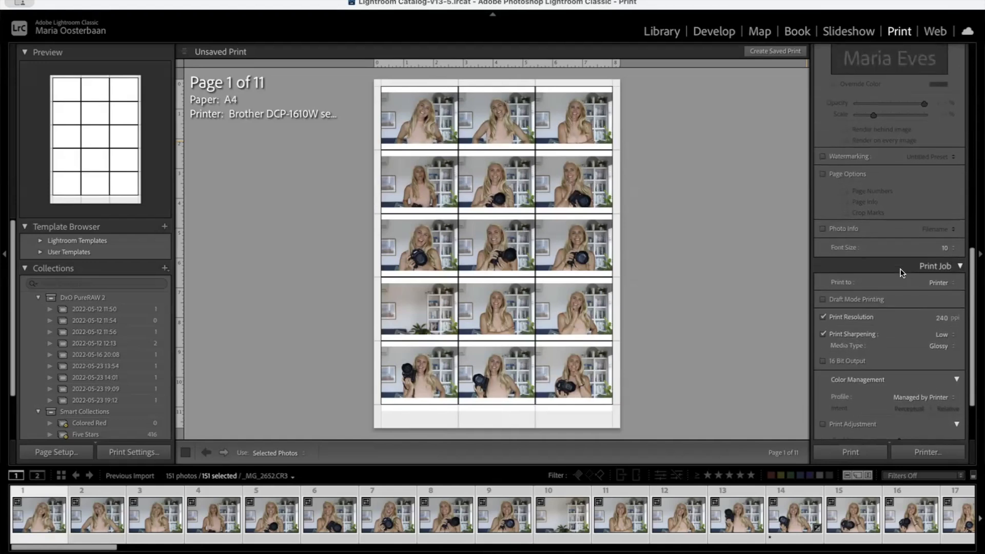
{"action": "scroll", "coordinate": [902, 272], "scroll_direction": "up", "scroll_amount": 2}
{"action": "scroll", "coordinate": [902, 273], "scroll_direction": "up", "scroll_amount": 1}
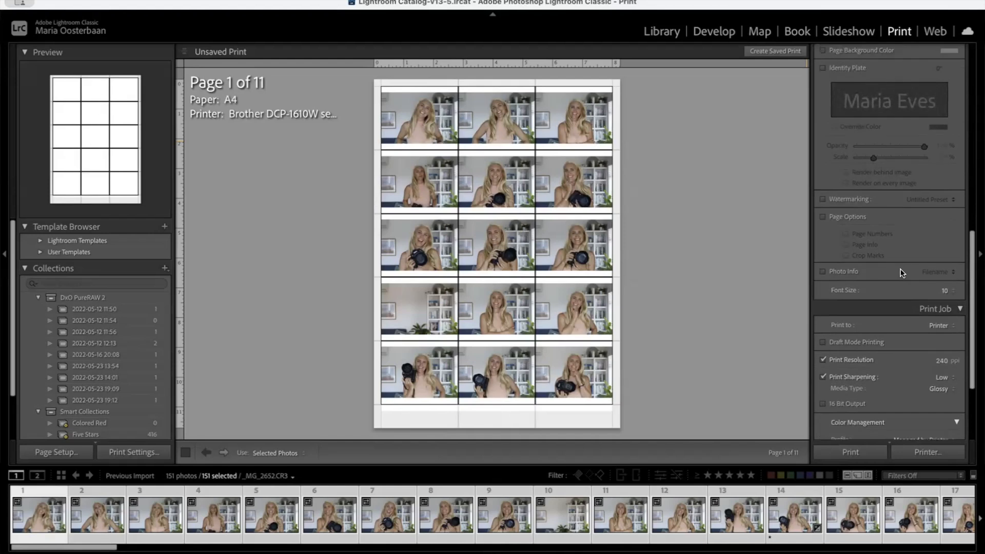
{"action": "scroll", "coordinate": [902, 272], "scroll_direction": "down", "scroll_amount": 1}
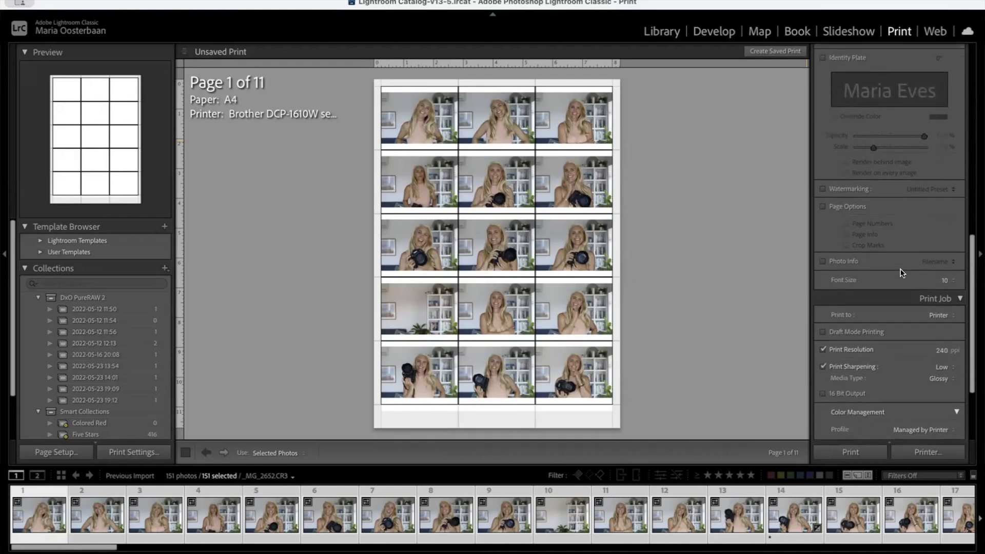
{"action": "left_click", "coordinate": [823, 254]}
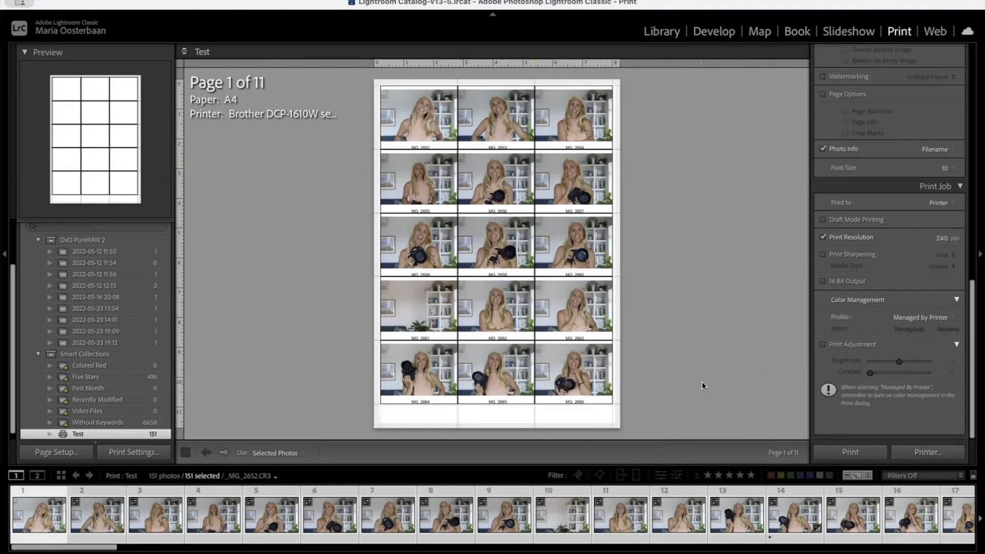
Save the print as a PDF named Test Contact Sheet on the Desktop through the printer dialog.
{"action": "left_click", "coordinate": [922, 451]}
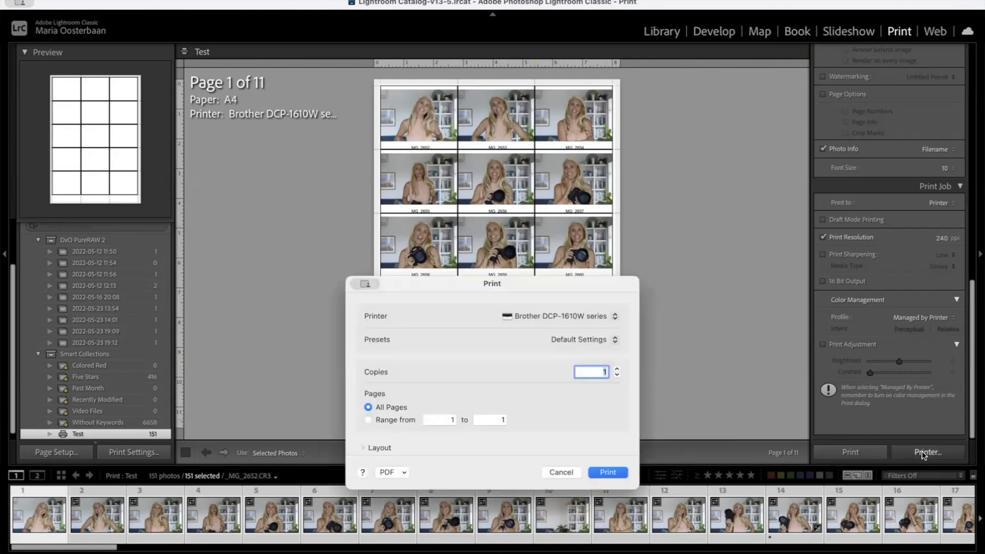
{"action": "left_click", "coordinate": [402, 473]}
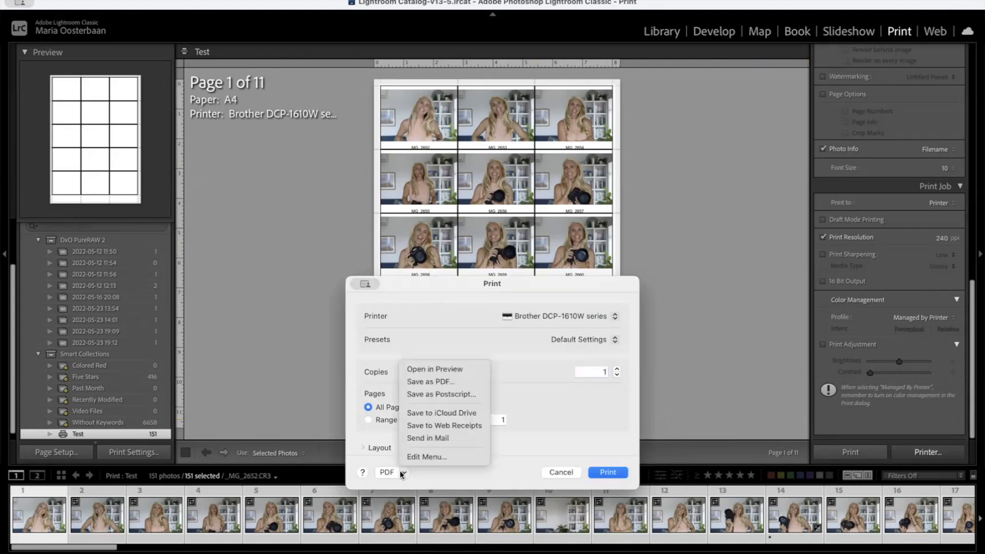
{"action": "left_click", "coordinate": [432, 381]}
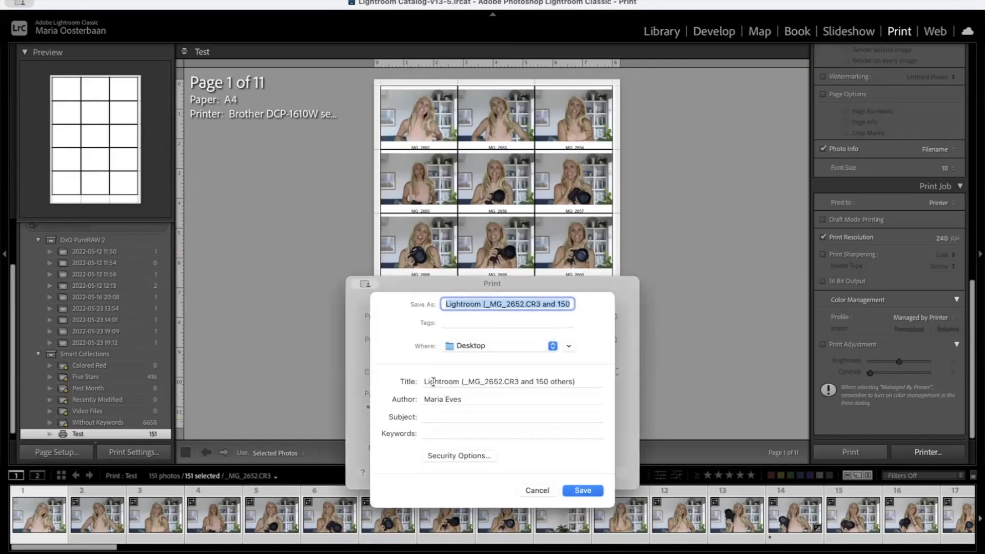
{"action": "type", "text": "Test Contact Sheet"}
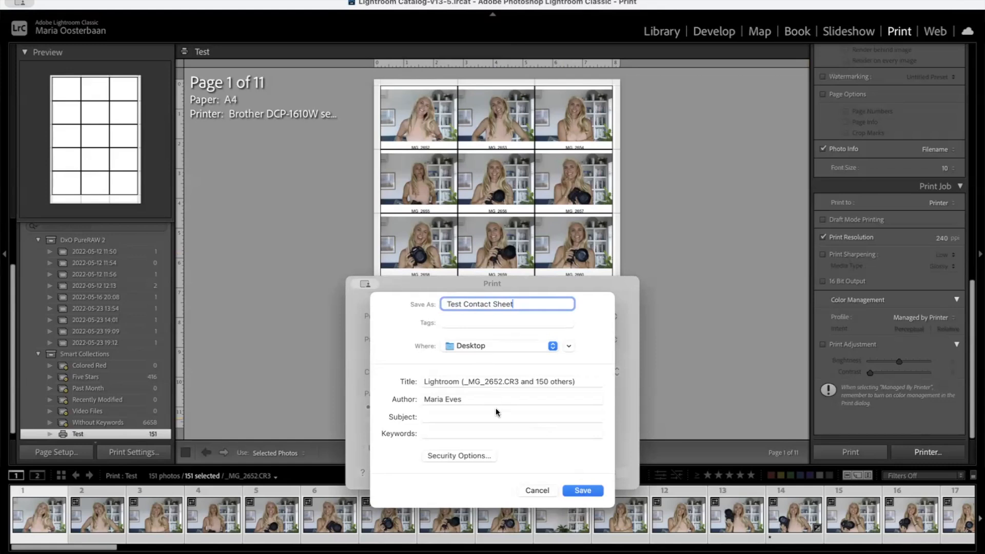
{"action": "left_click", "coordinate": [580, 489]}
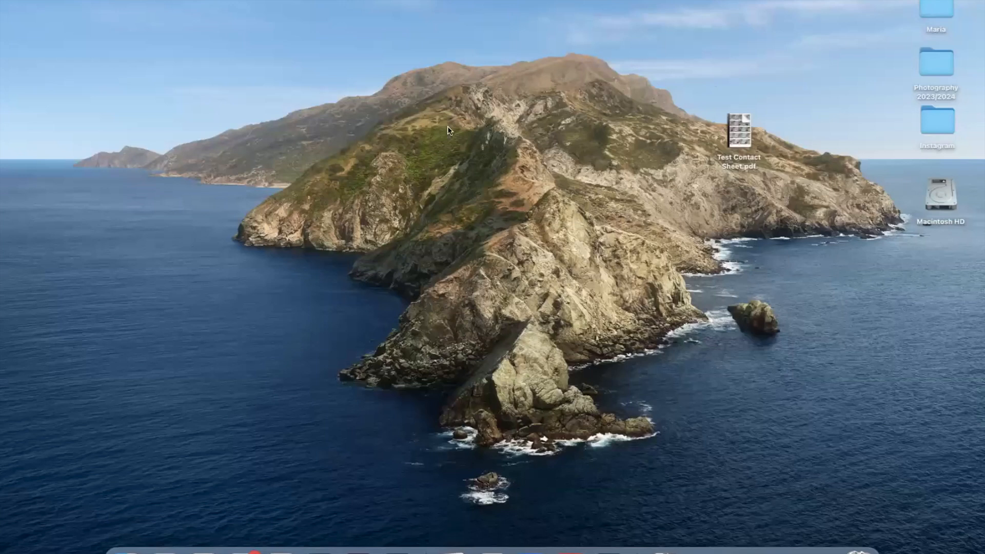
Open Test Contact Sheet.pdf from the desktop and look through its pages of photos and filenames.
{"action": "double_click", "coordinate": [739, 134]}
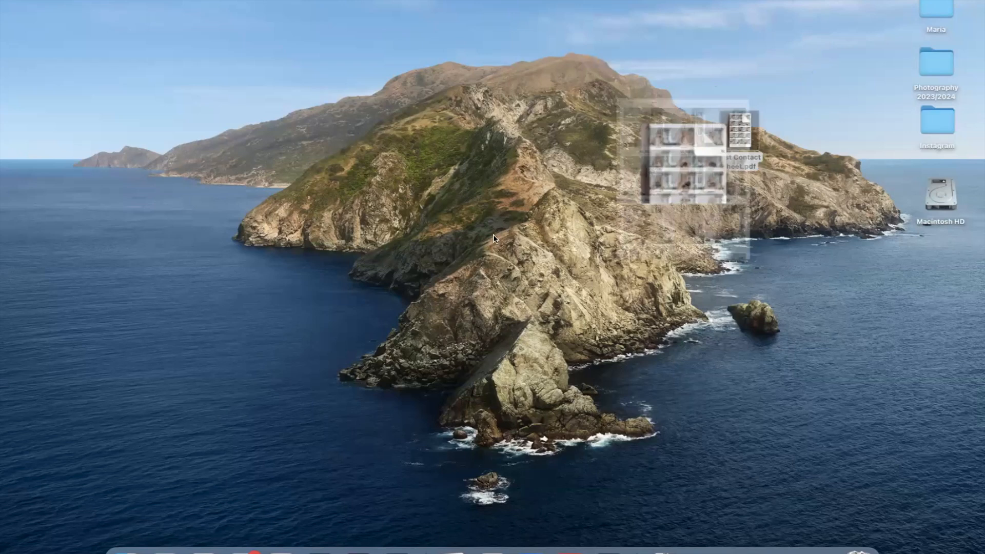
{"action": "scroll", "coordinate": [494, 237], "scroll_direction": "down", "scroll_amount": 3}
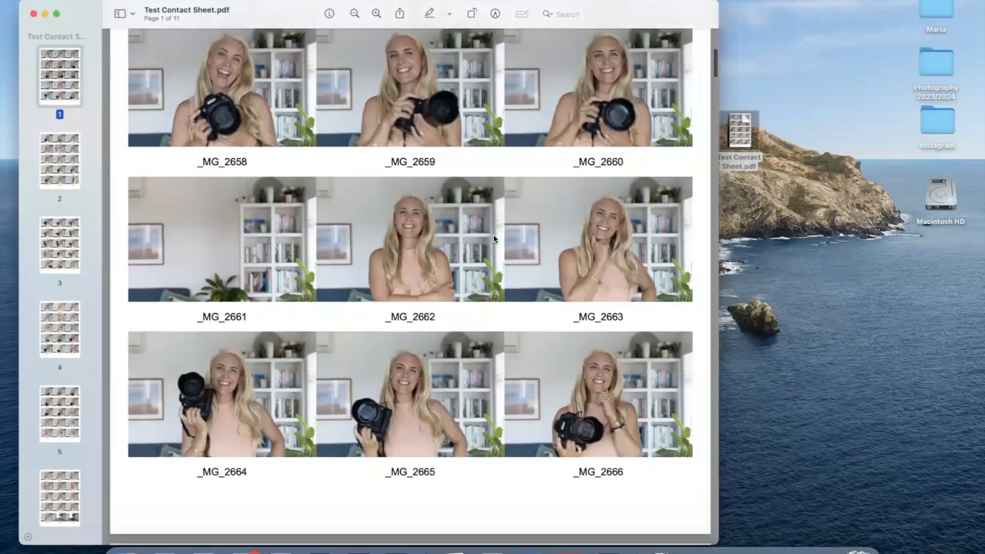
{"action": "scroll", "coordinate": [494, 237], "scroll_direction": "down", "scroll_amount": 10}
{"action": "scroll", "coordinate": [494, 238], "scroll_direction": "down", "scroll_amount": 3}
{"action": "scroll", "coordinate": [493, 237], "scroll_direction": "up", "scroll_amount": 7}
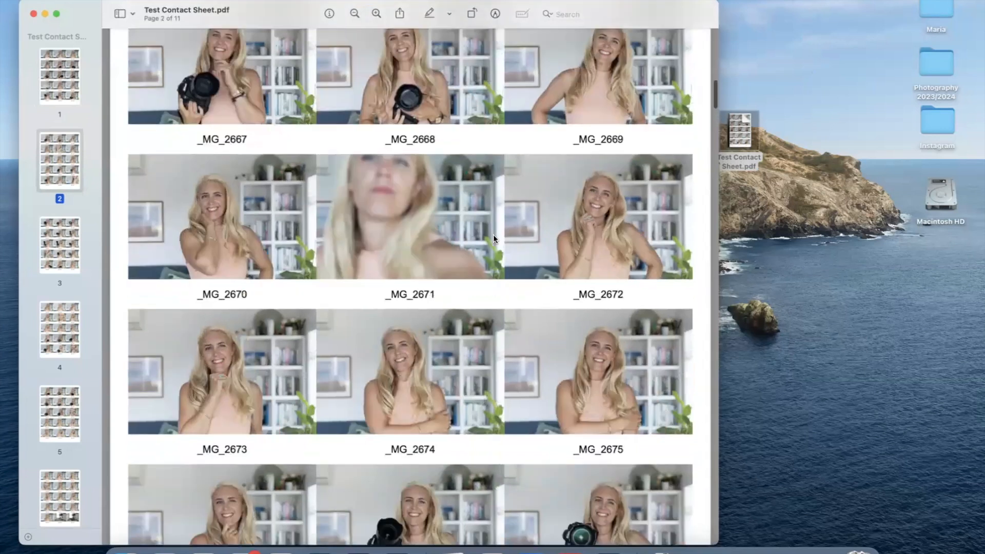
{"action": "scroll", "coordinate": [494, 237], "scroll_direction": "up", "scroll_amount": 5}
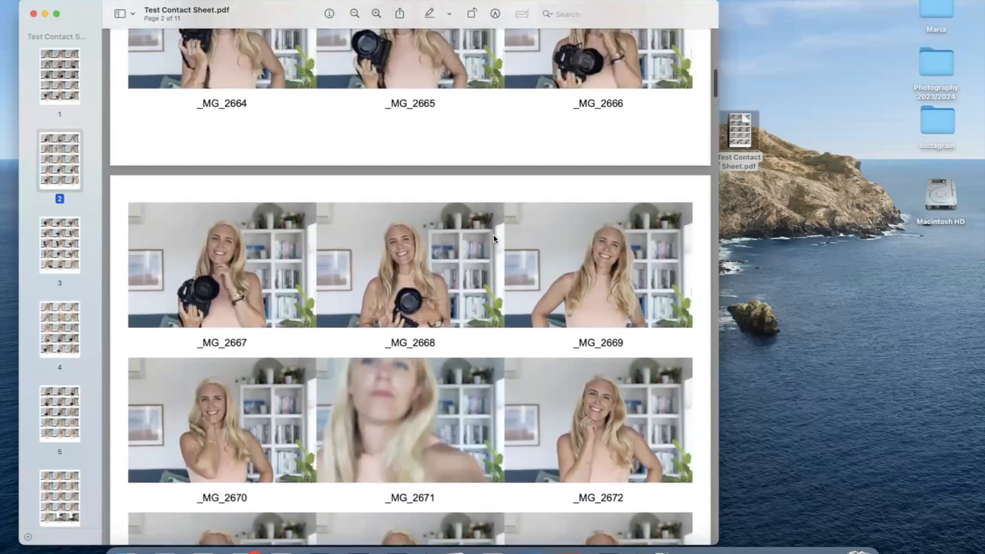
{"action": "scroll", "coordinate": [493, 238], "scroll_direction": "down", "scroll_amount": 4}
{"action": "scroll", "coordinate": [494, 237], "scroll_direction": "up", "scroll_amount": 12}
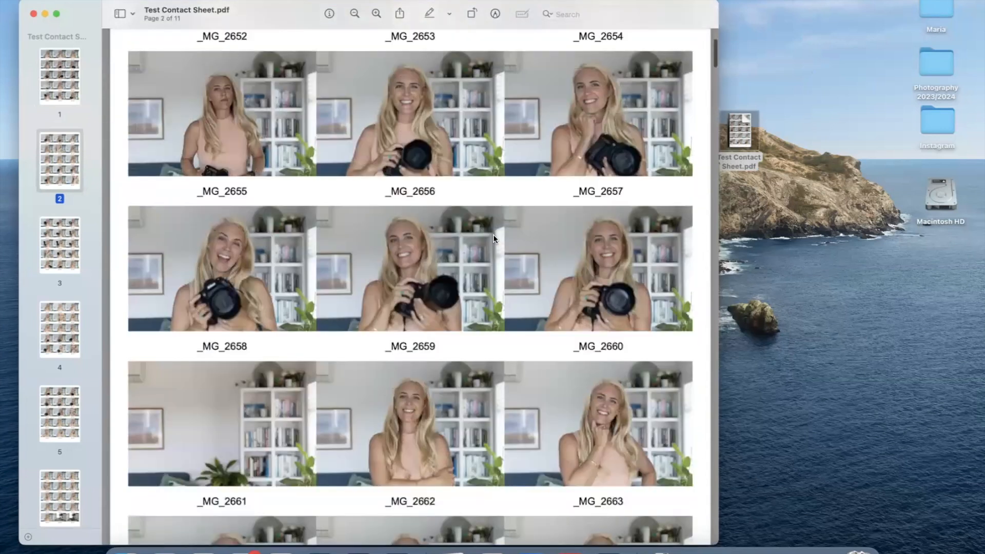
{"action": "scroll", "coordinate": [494, 238], "scroll_direction": "up", "scroll_amount": 2}
{"action": "scroll", "coordinate": [493, 237], "scroll_direction": "down", "scroll_amount": 15}
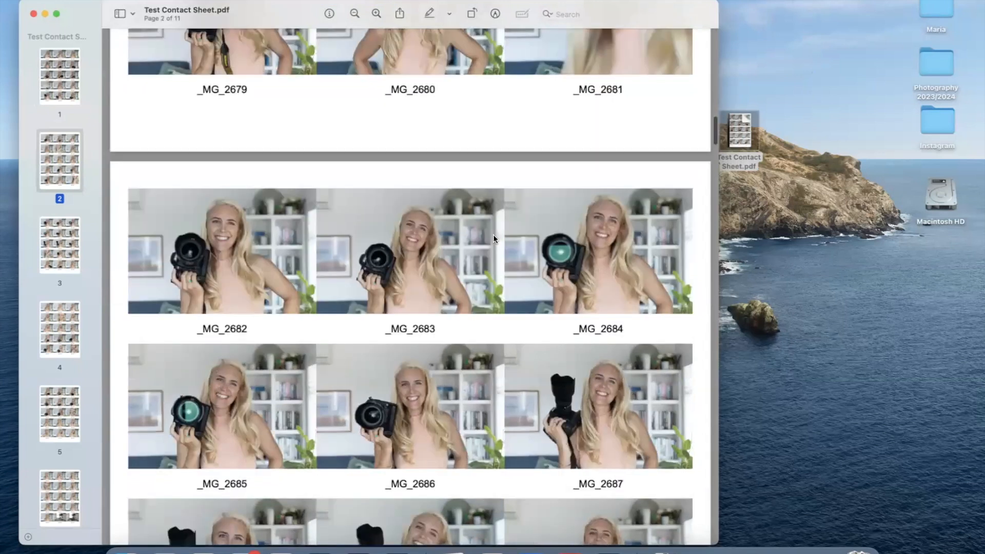
{"action": "scroll", "coordinate": [494, 237], "scroll_direction": "down", "scroll_amount": 20}
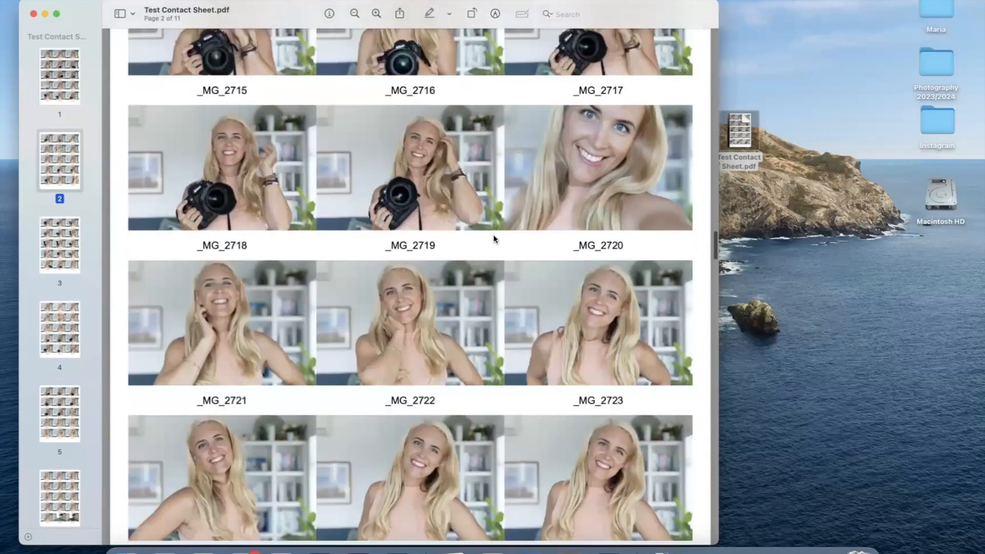